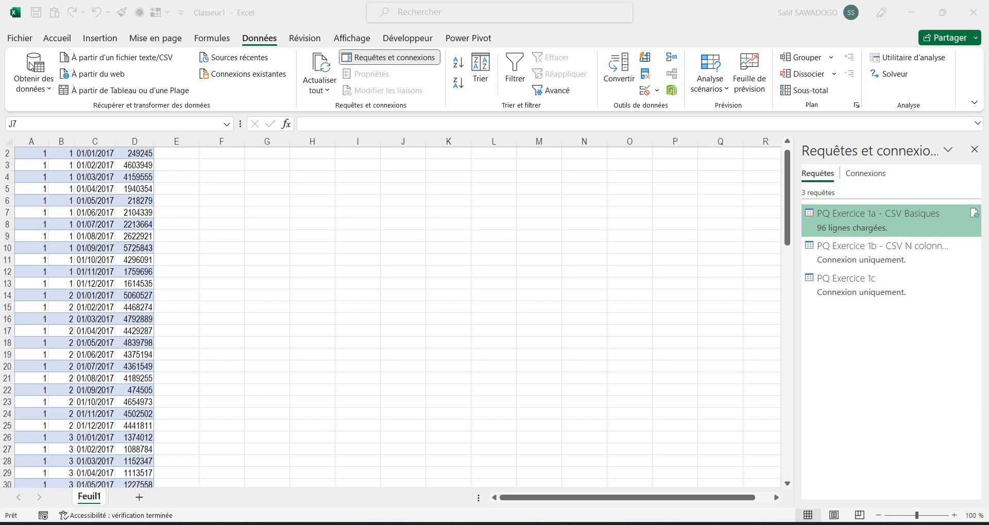
- Launch the Power Query Editor from the workbook
click(43, 86)
click(43, 86)
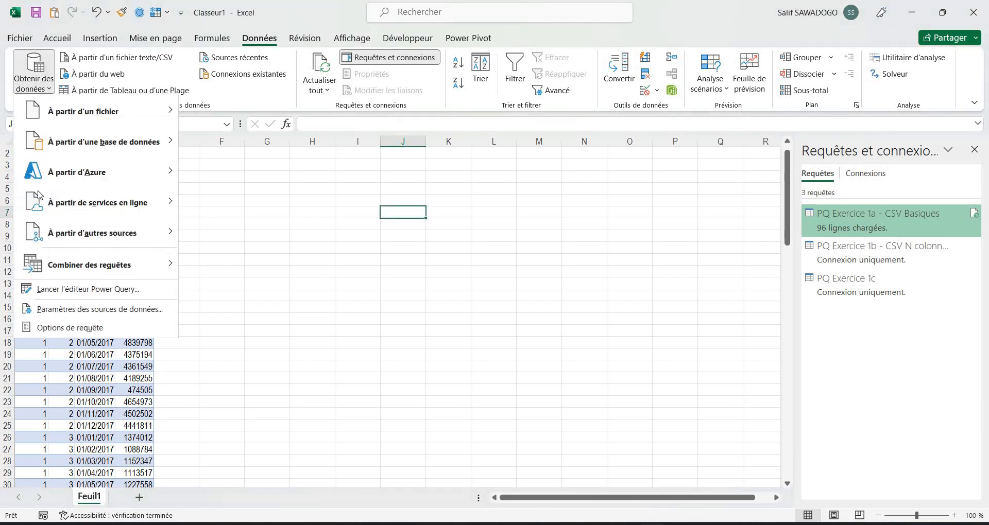
click(102, 289)
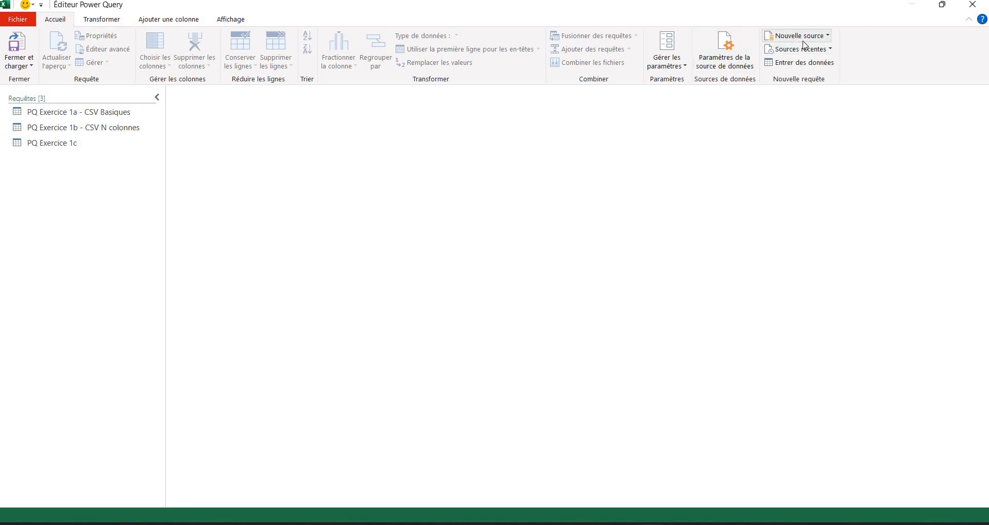
- Import the CSV file PQ Exercice 1d.csv from the Data folder as a new query, using the comma delimiter
click(804, 40)
mouse_move(836, 50)
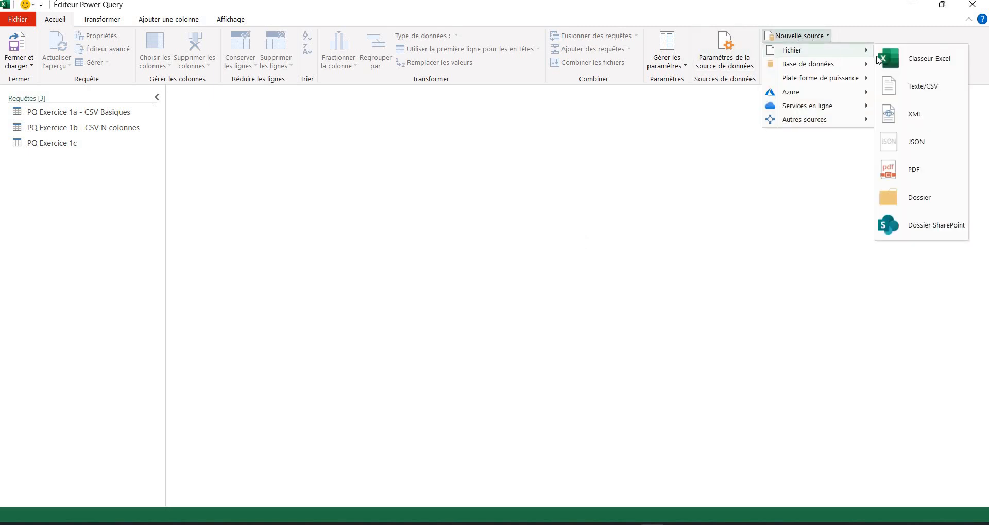
click(917, 95)
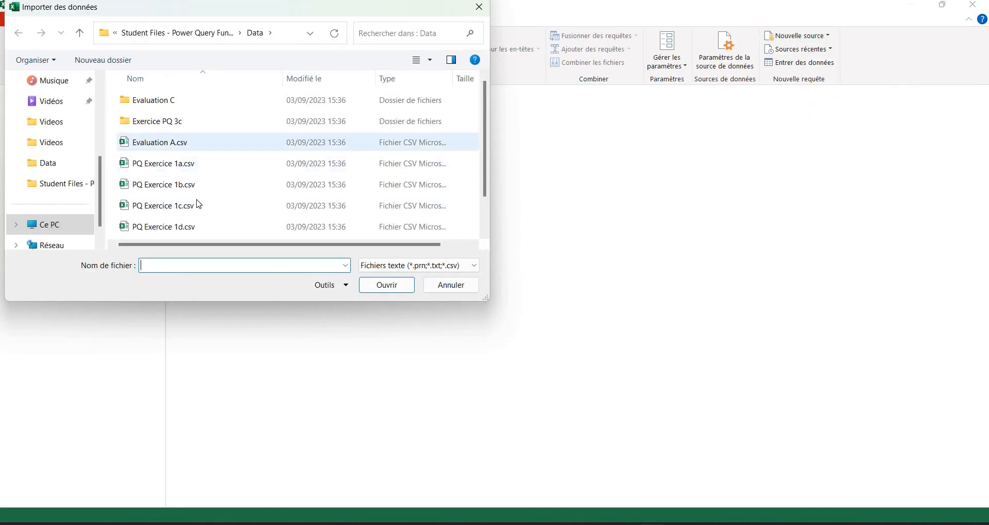
click(201, 228)
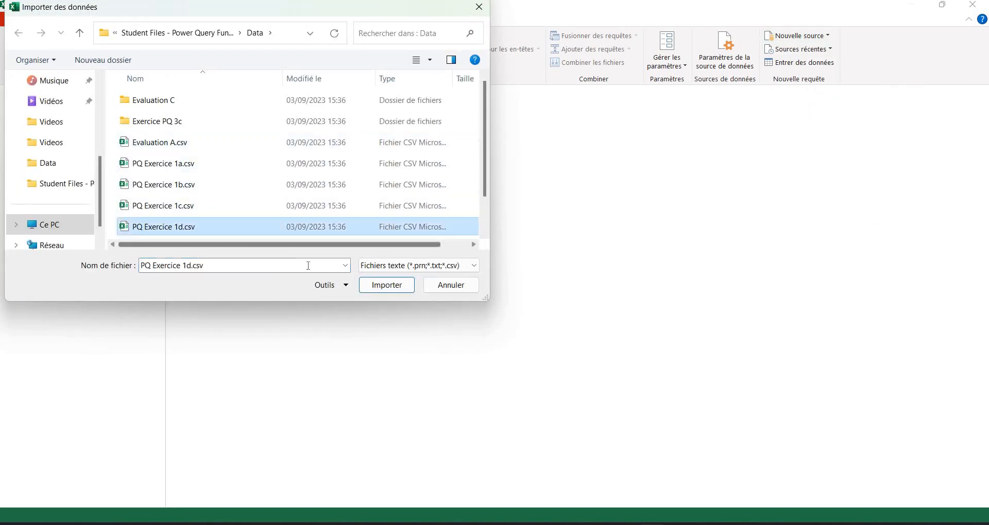
click(363, 287)
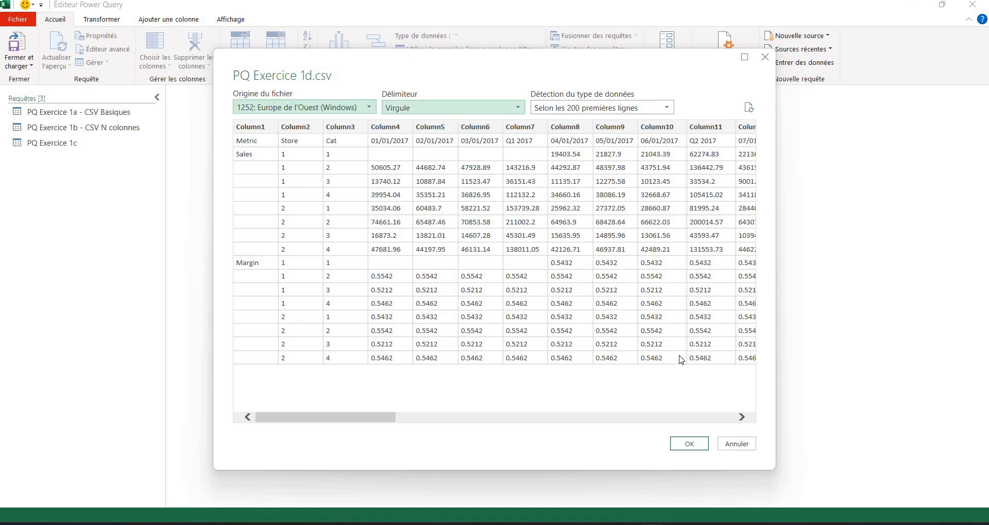
click(690, 444)
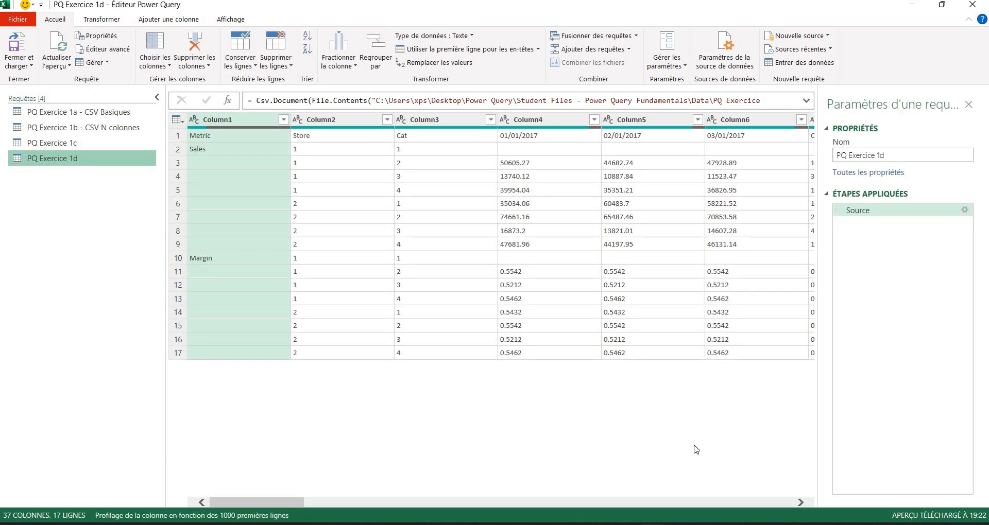
- Remove the Columns=37 argument from the Source step's formula and promote the first row to headers
scroll(494, 269, right, 10)
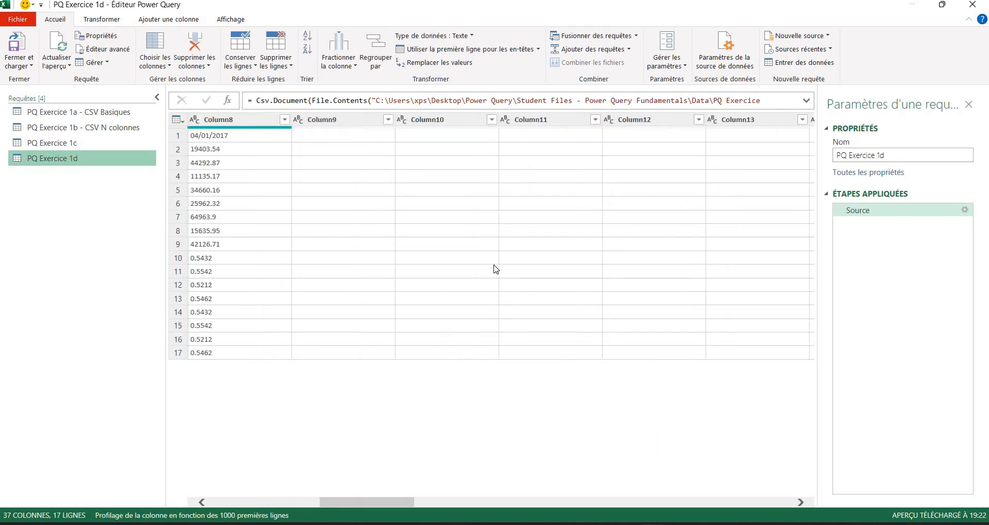
scroll(495, 268, right, 12)
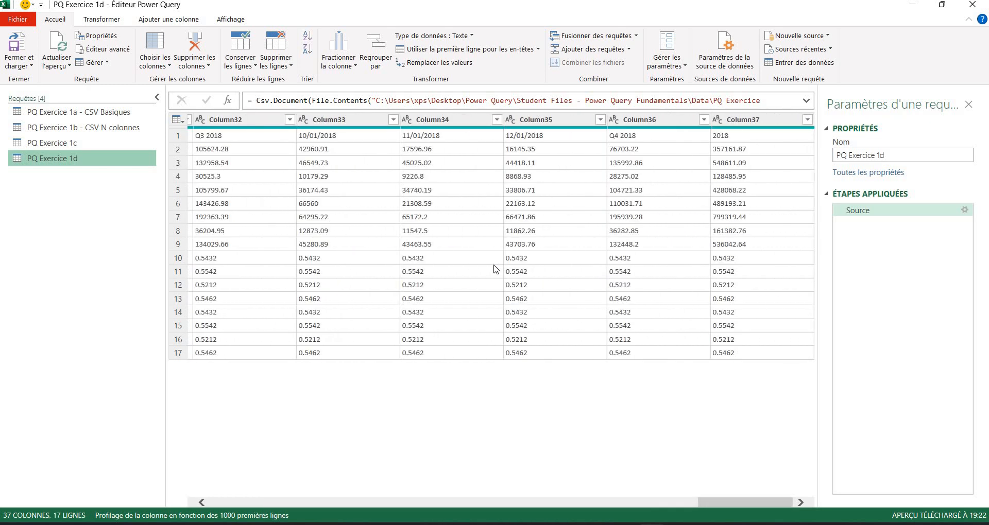
scroll(494, 268, left, 20)
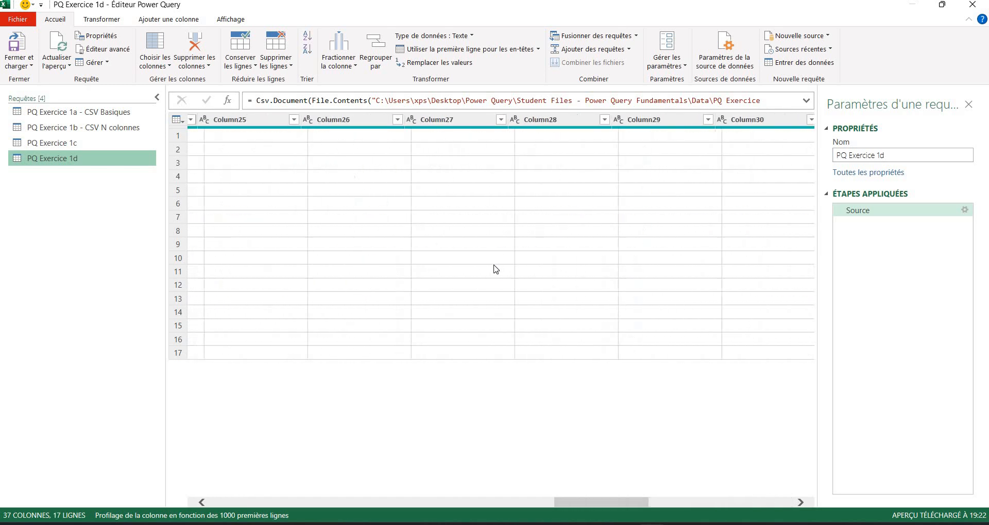
click(807, 103)
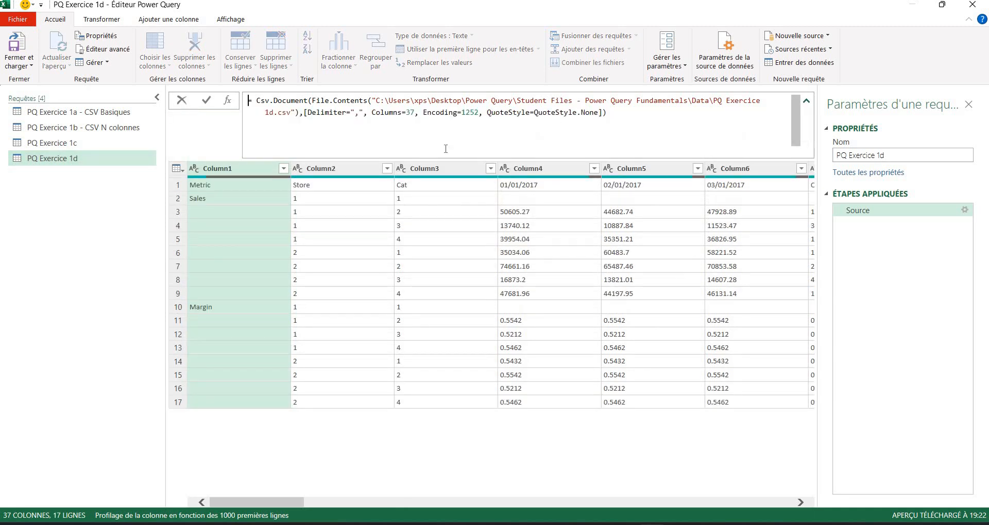
drag(416, 112, 373, 113)
click(418, 115)
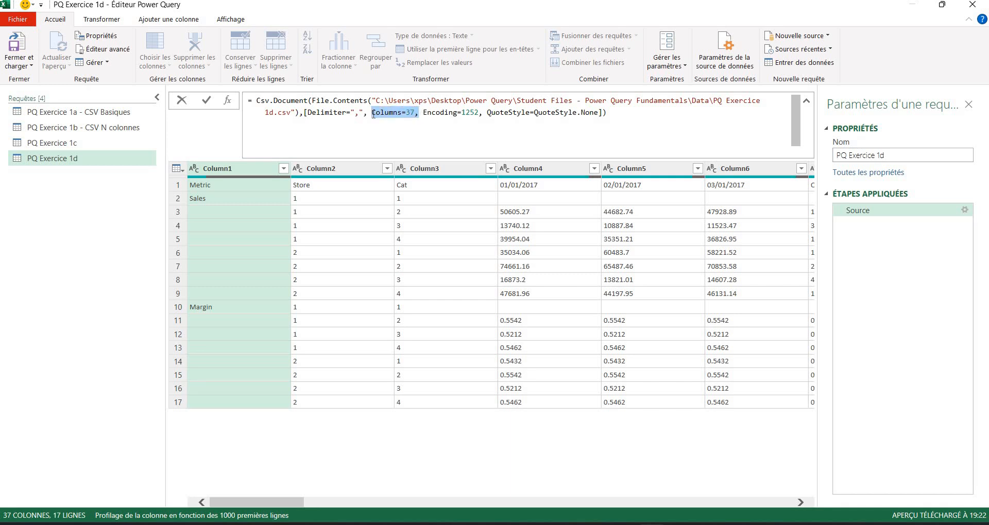
key(Delete)
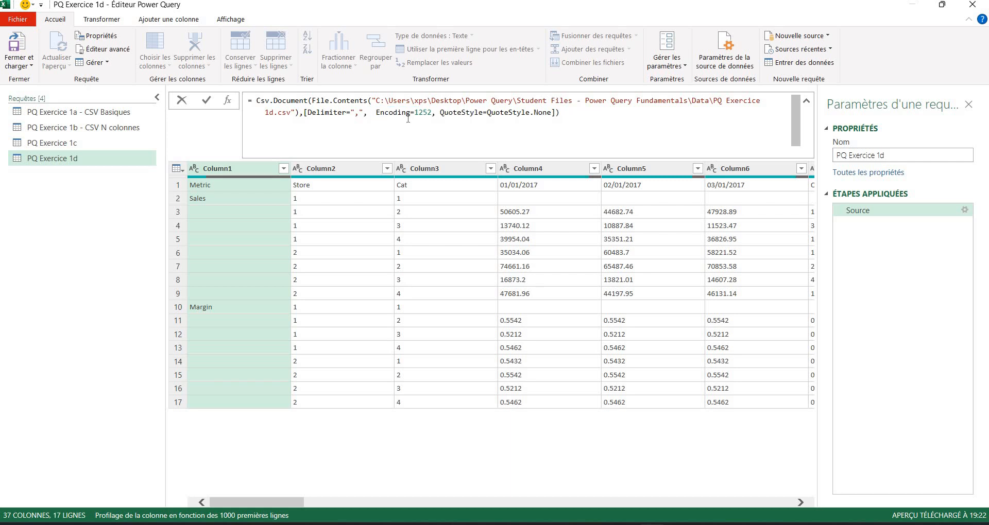
click(206, 101)
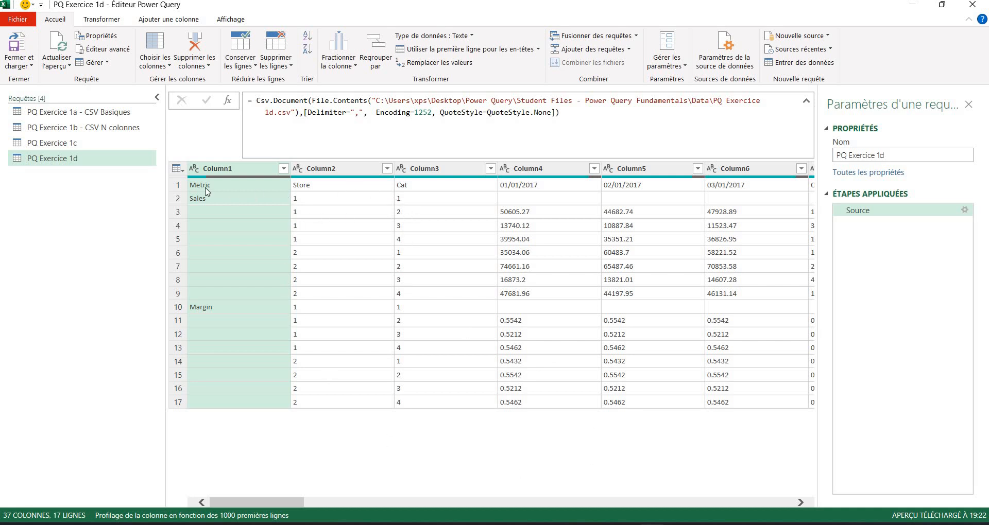
click(436, 50)
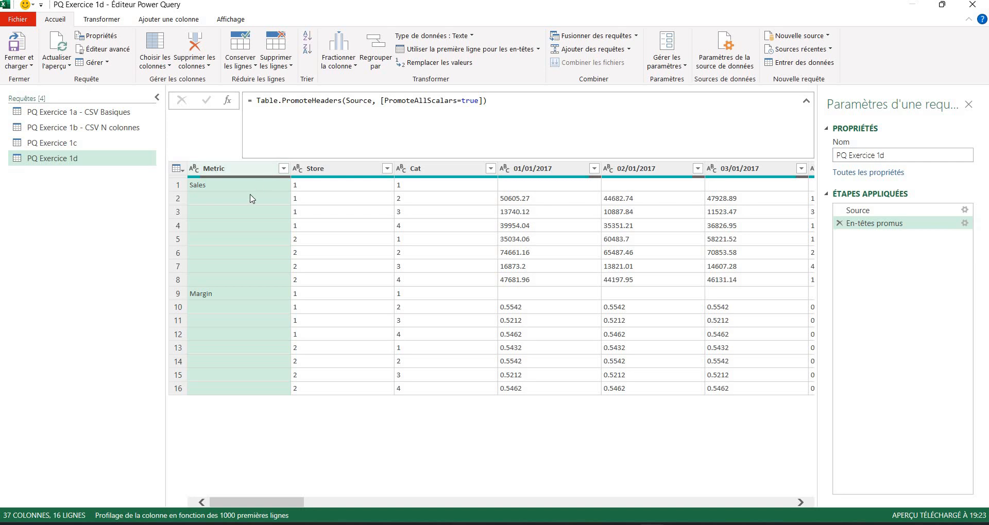
- Examine the Sales and Margin labels in the Metric column and the blank cells beneath each of them
click(220, 191)
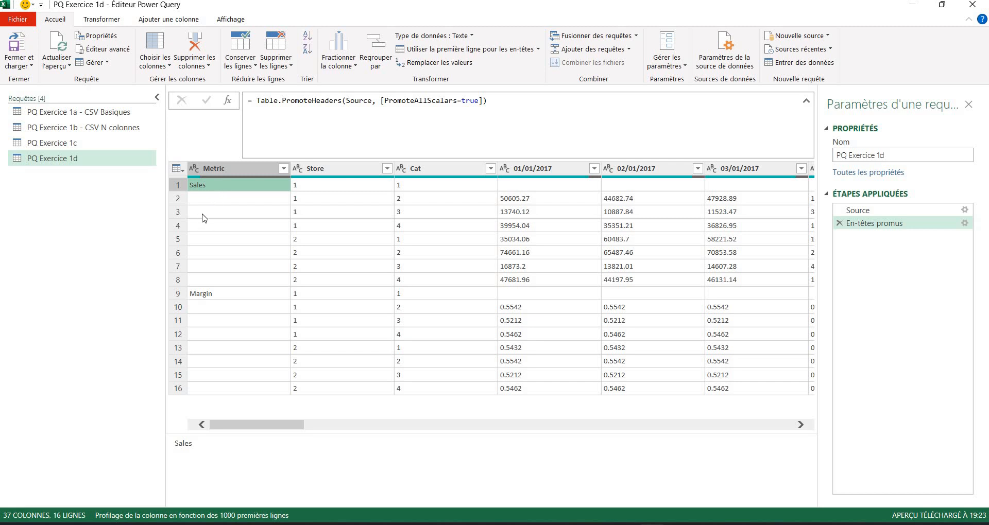
click(223, 295)
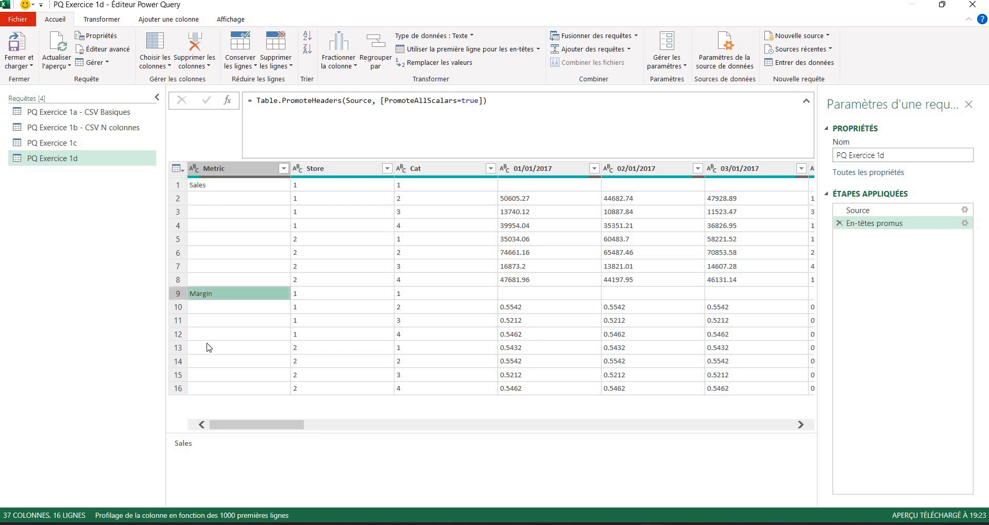
click(216, 200)
click(218, 214)
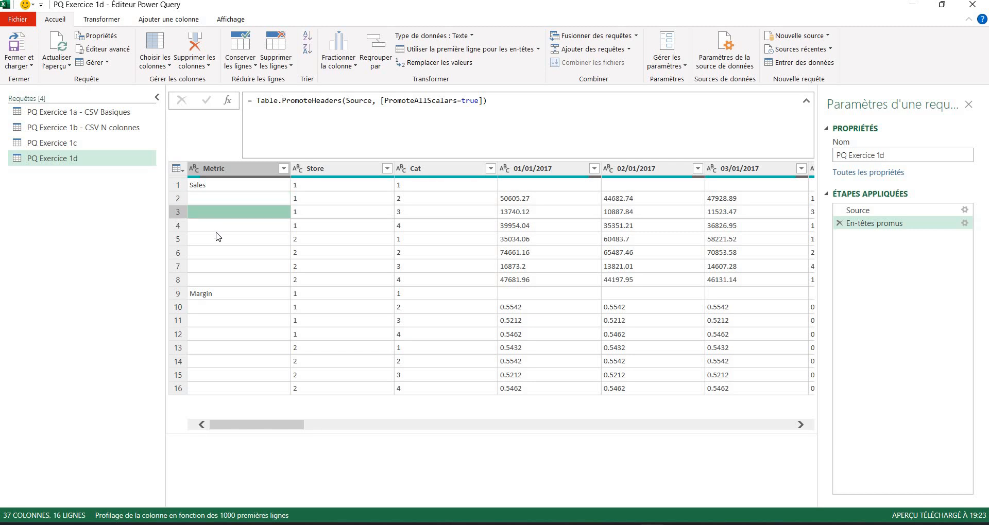
click(206, 227)
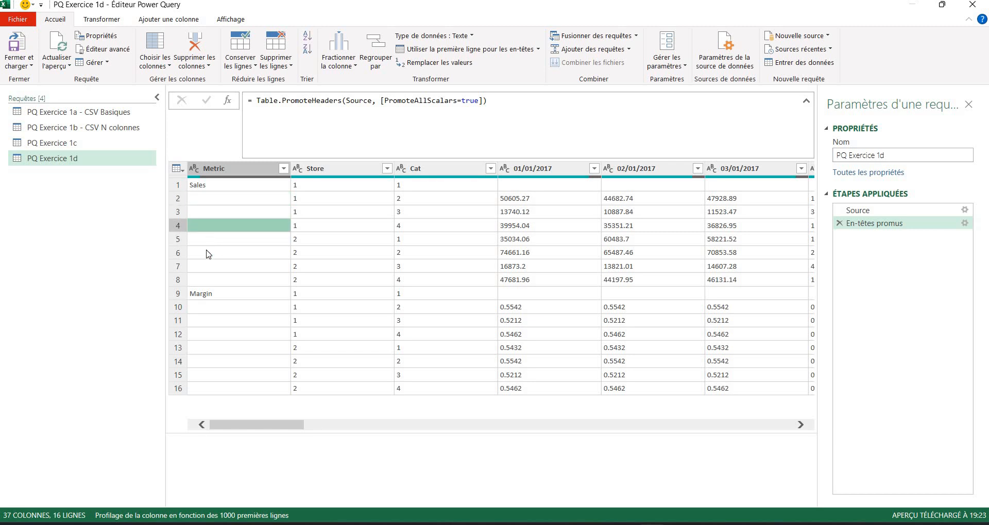
click(208, 240)
click(208, 252)
click(208, 266)
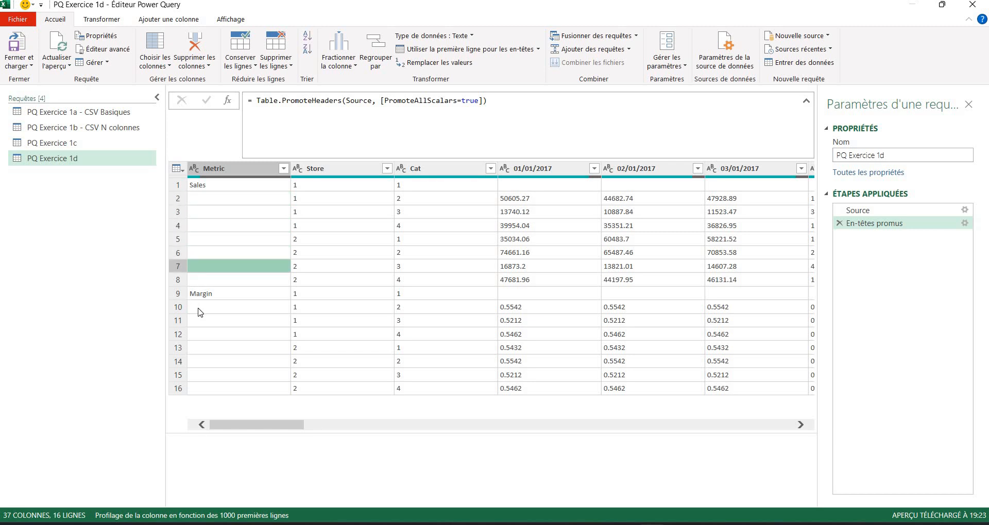
click(201, 307)
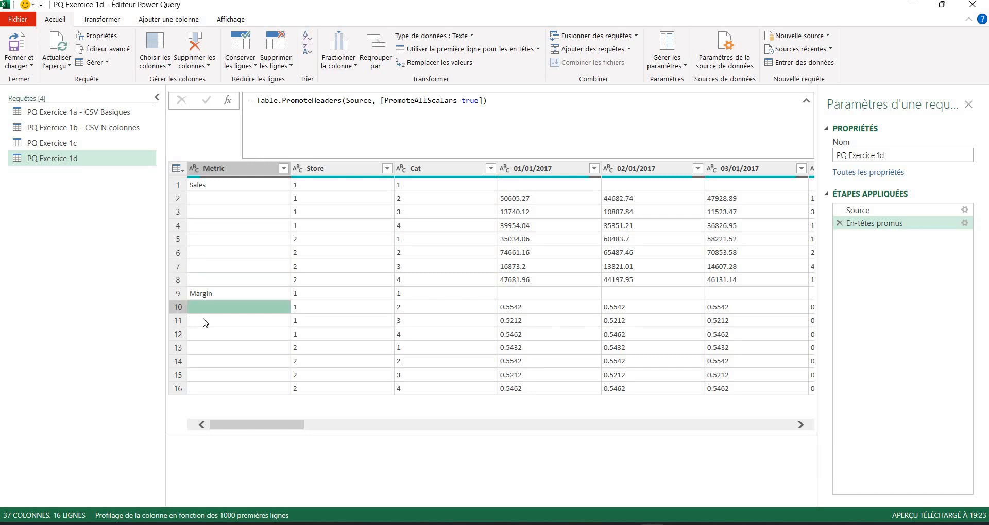
click(203, 321)
click(210, 334)
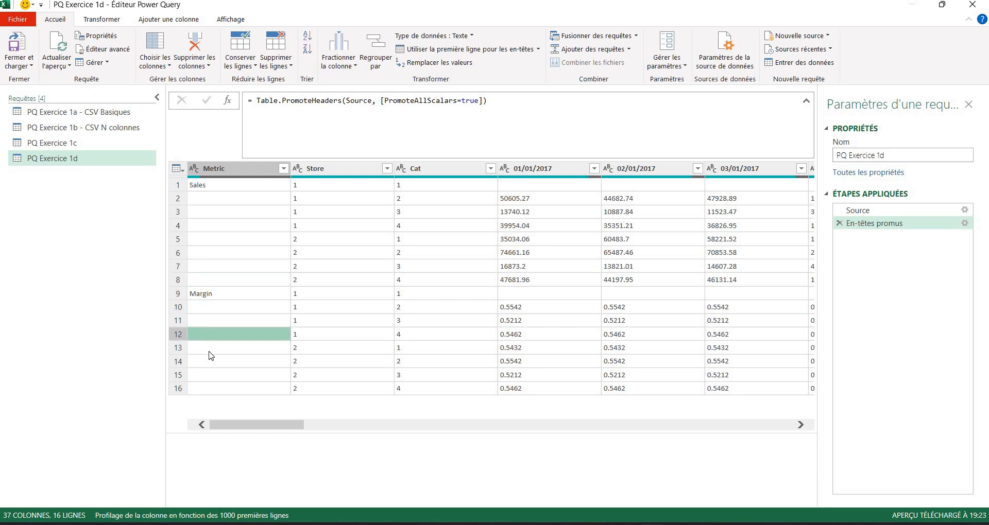
click(210, 348)
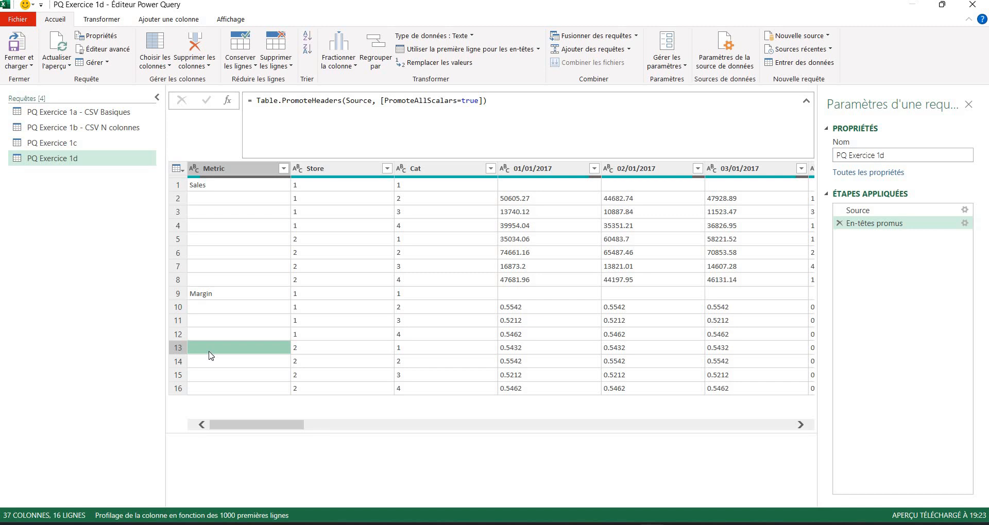
- Fill the Metric column's values down and check one of its blank cells
click(234, 169)
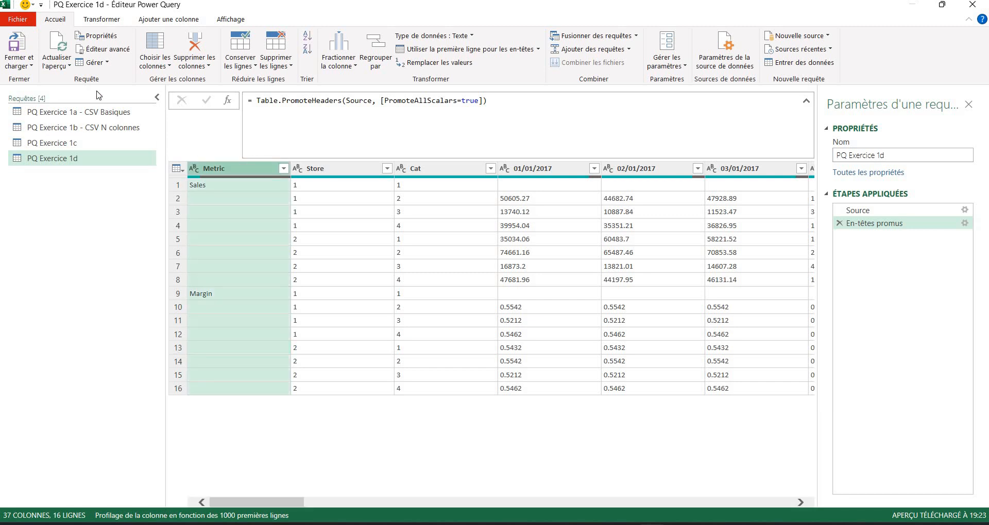
click(102, 20)
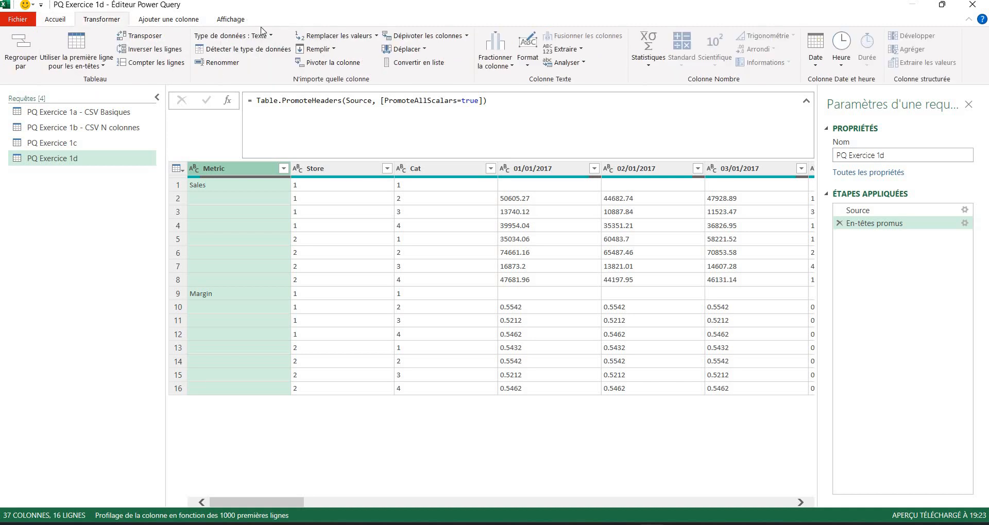
click(321, 53)
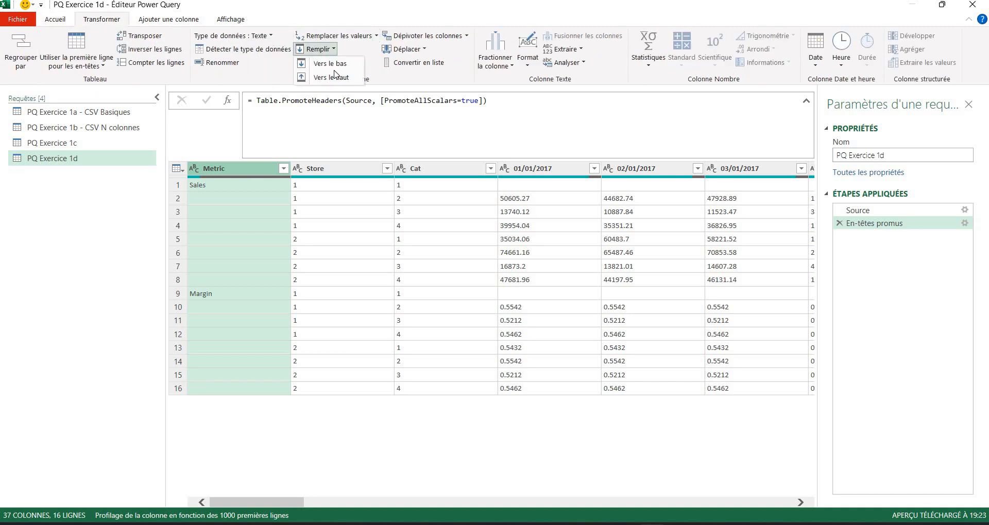
click(346, 69)
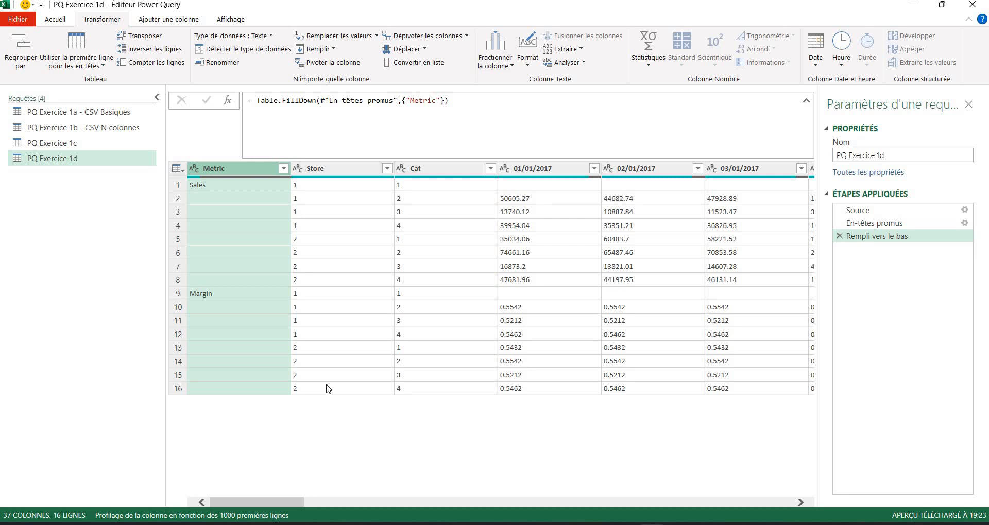
click(238, 213)
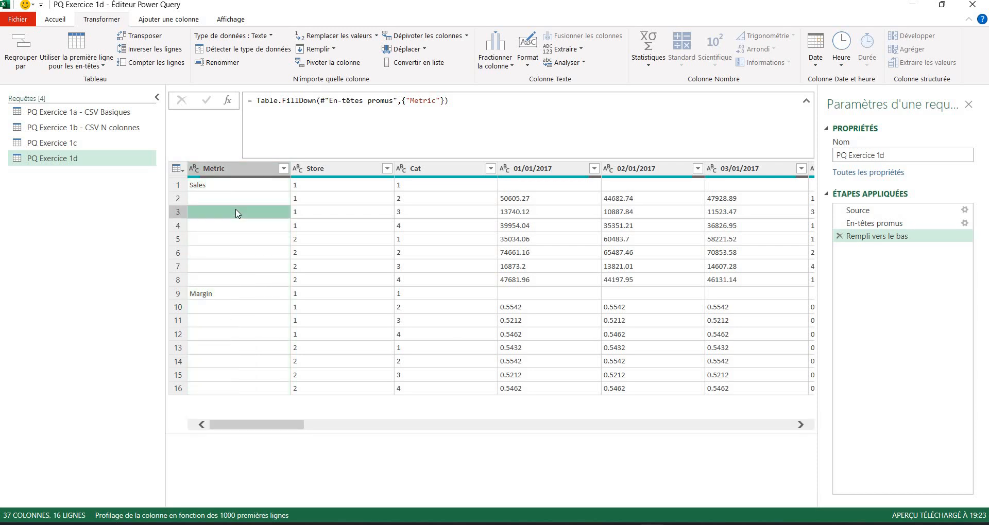
- Insert a Replace Values step after En-têtes promus that replaces empty values in the Metric column with null
mouse_move(247, 182)
click(890, 224)
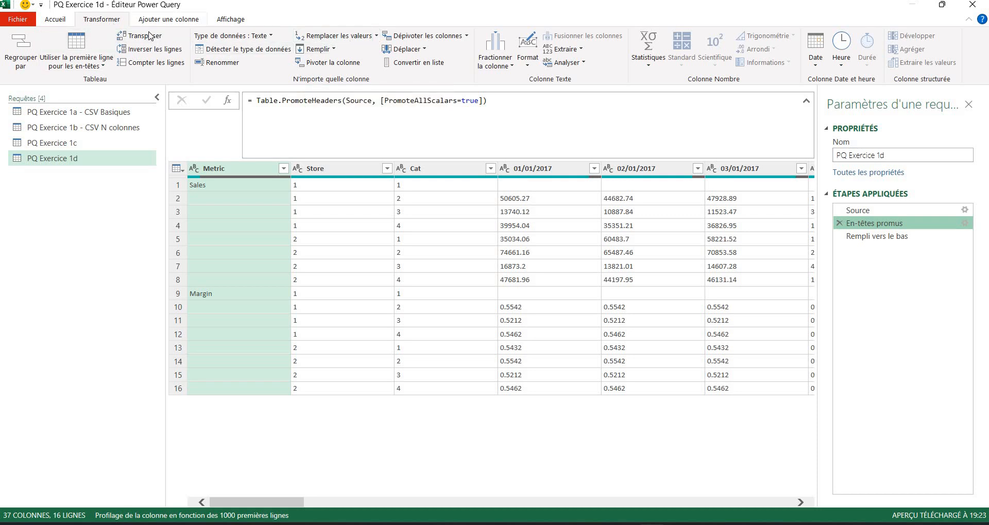
click(53, 20)
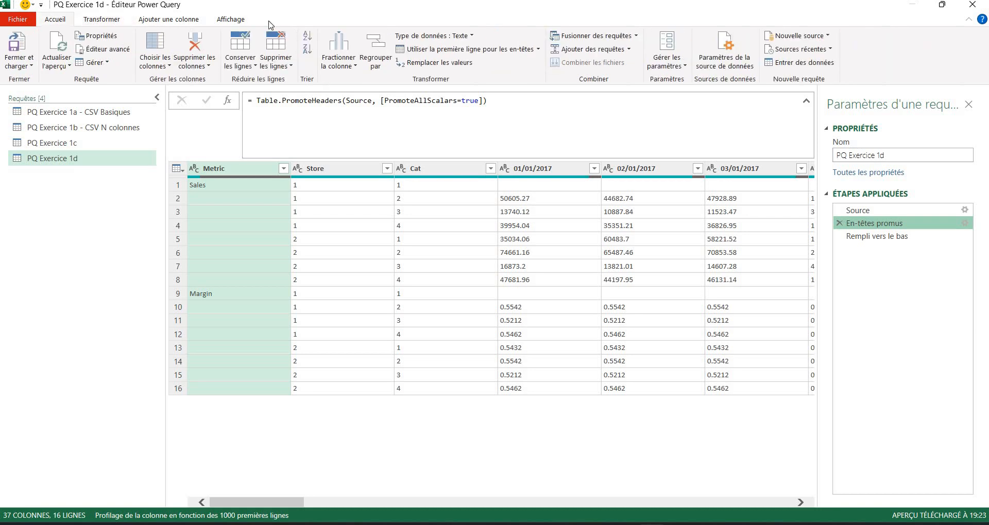
click(450, 68)
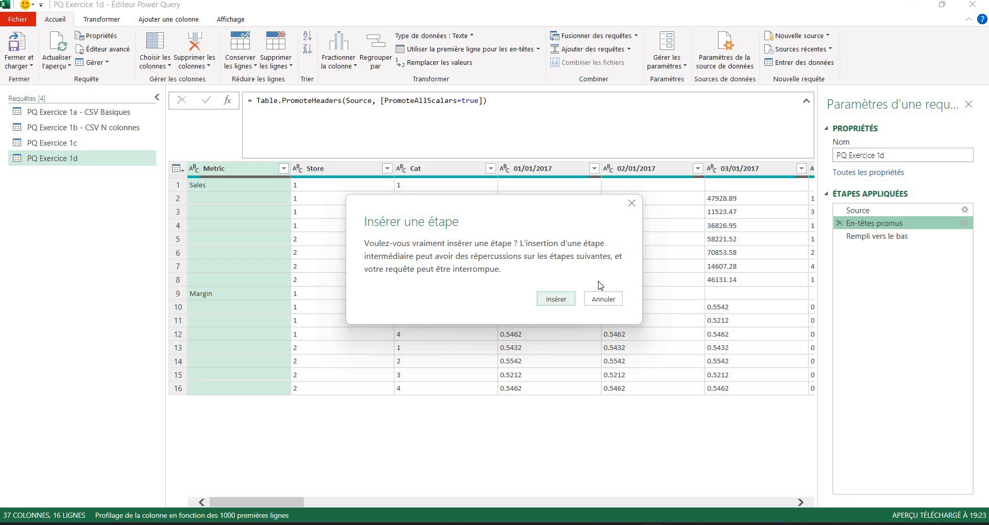
click(556, 300)
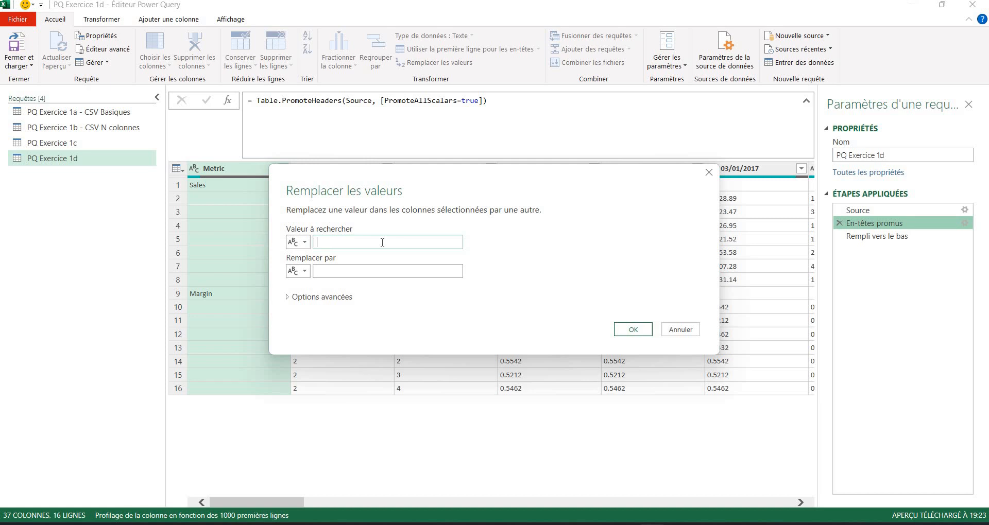
click(324, 278)
click(323, 244)
click(328, 272)
text(null)
click(628, 333)
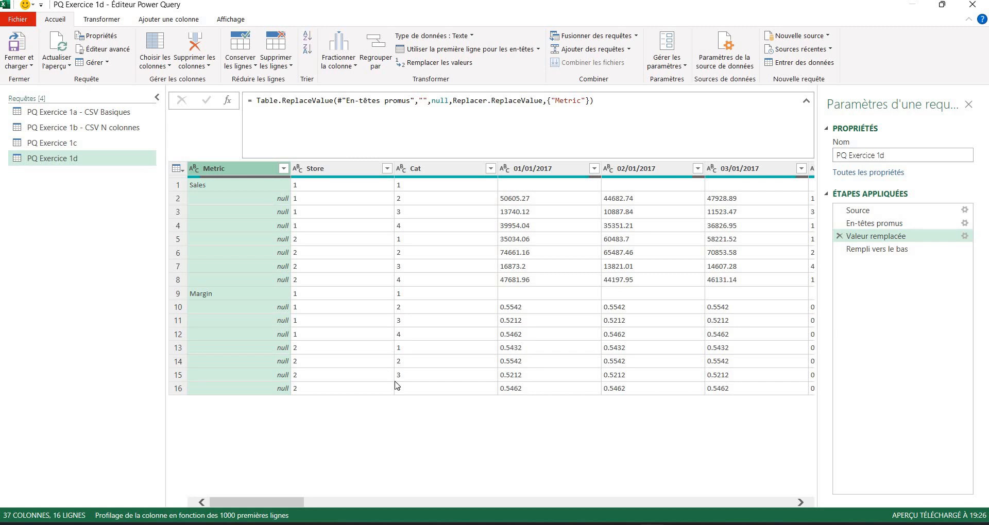
- Return to the Rempli vers le bas step and review the Metric column and the monthly and quarterly columns
click(882, 250)
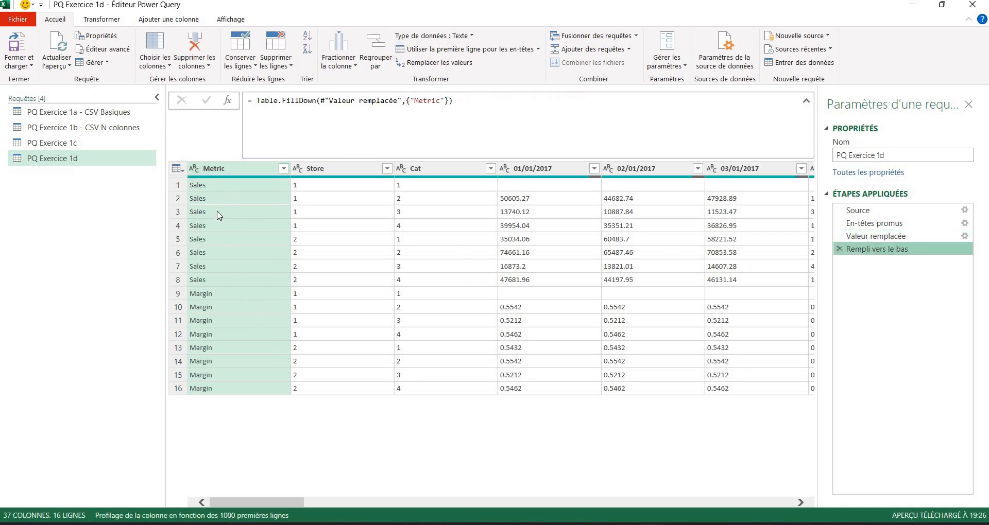
click(205, 185)
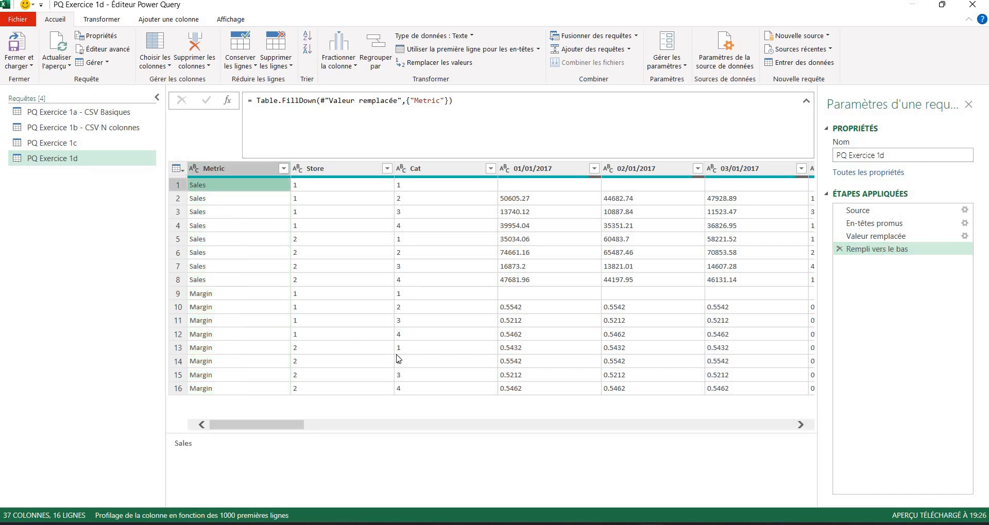
scroll(398, 359, right, 15)
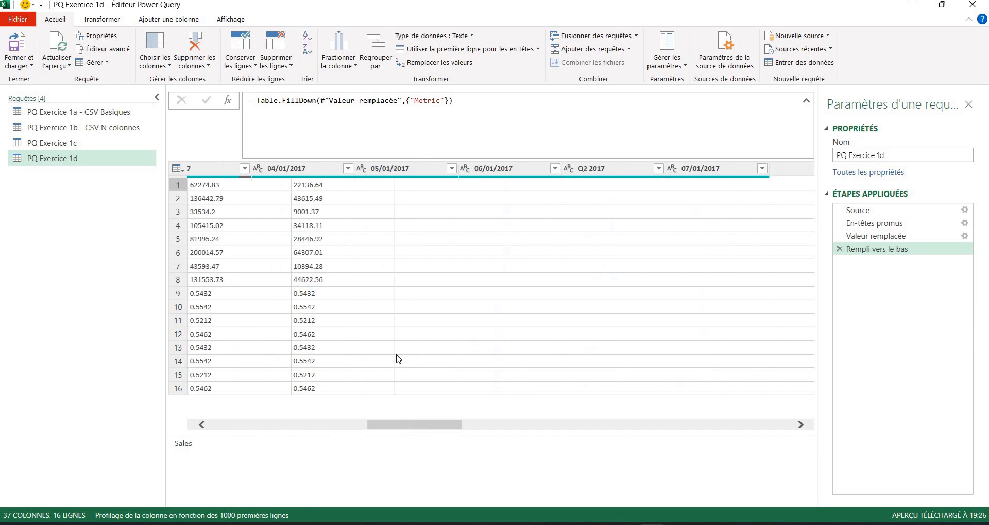
scroll(398, 359, left, 10)
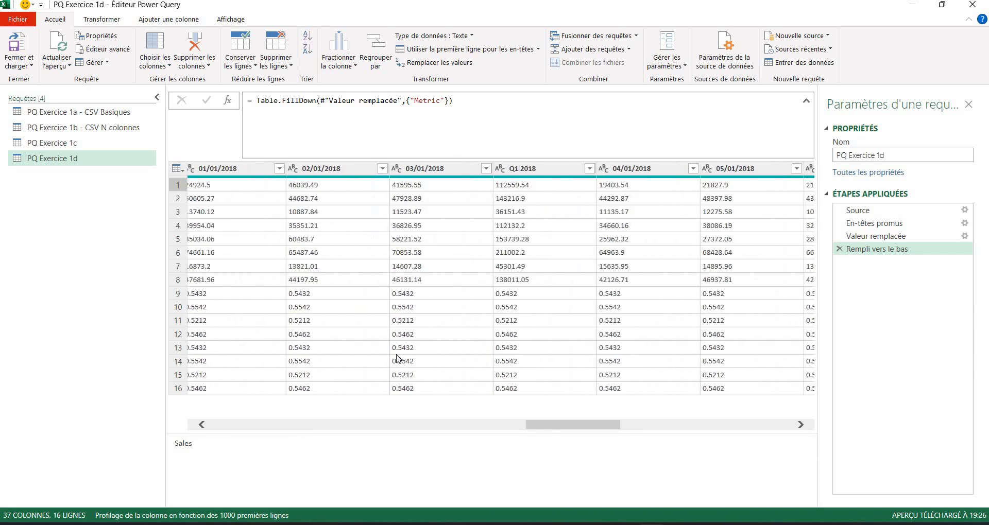
scroll(398, 359, left, 5)
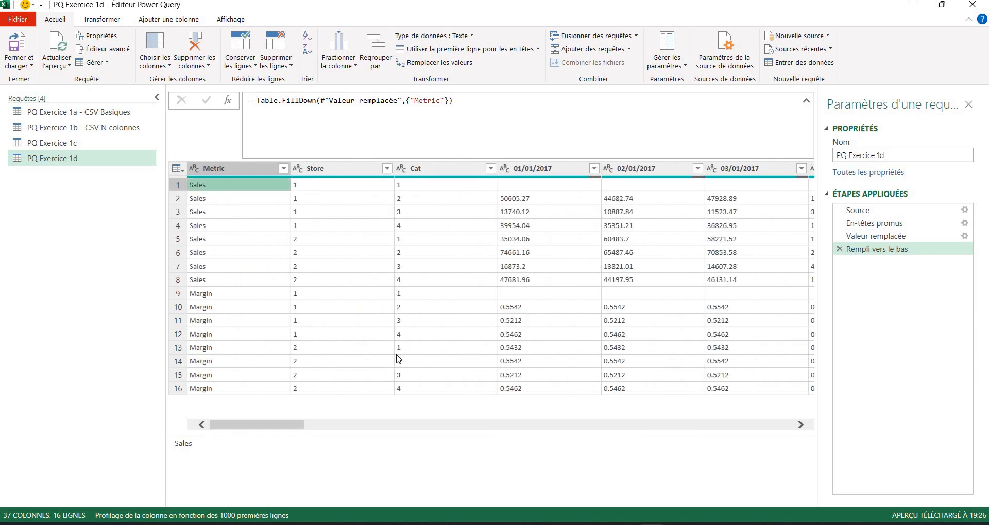